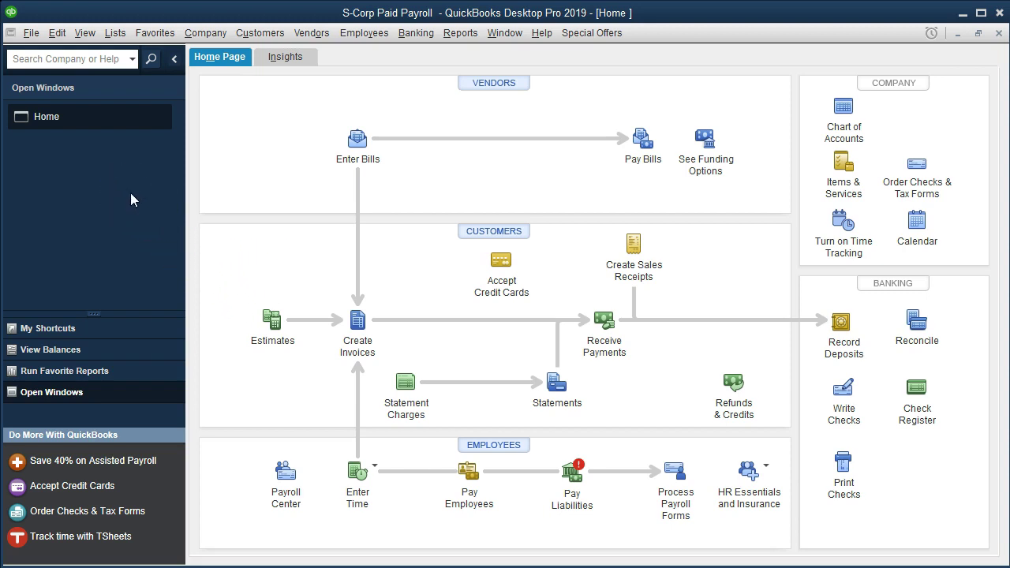
# - Start a Pay Employees run to reach Enter Payroll Information for the 02/28/2018 pay period
pyautogui.click(89, 34)
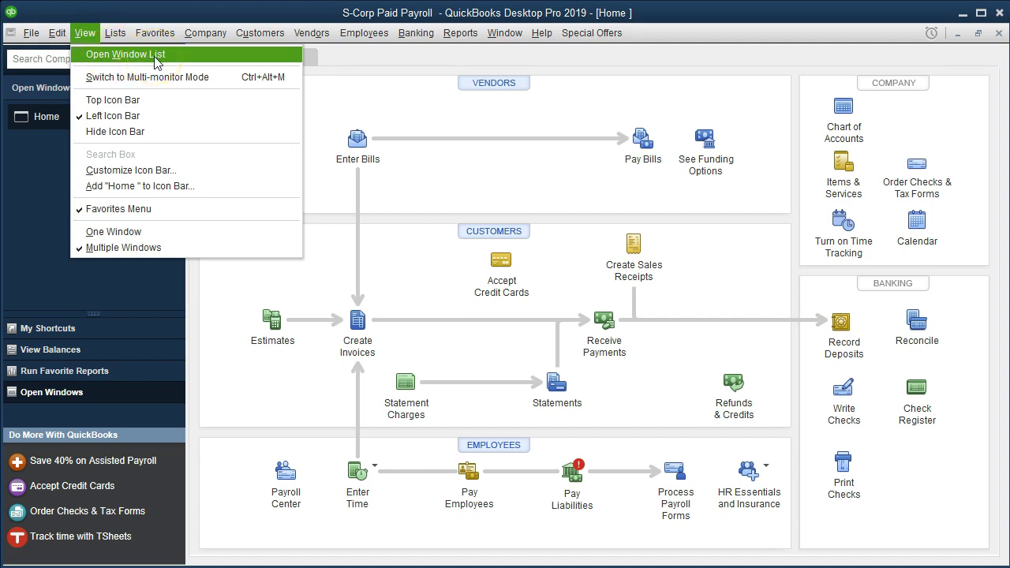
pyautogui.click(219, 320)
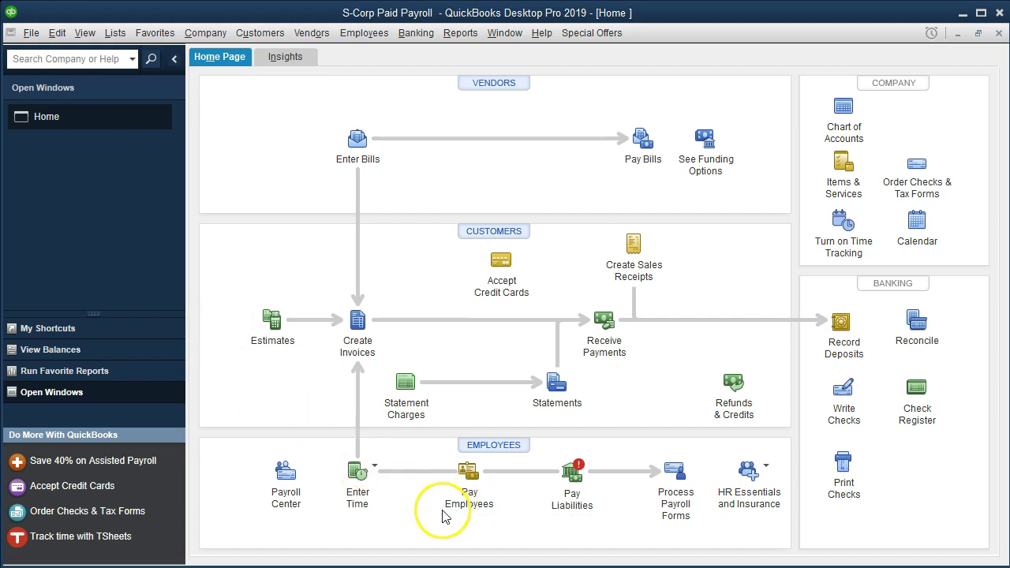
pyautogui.click(478, 479)
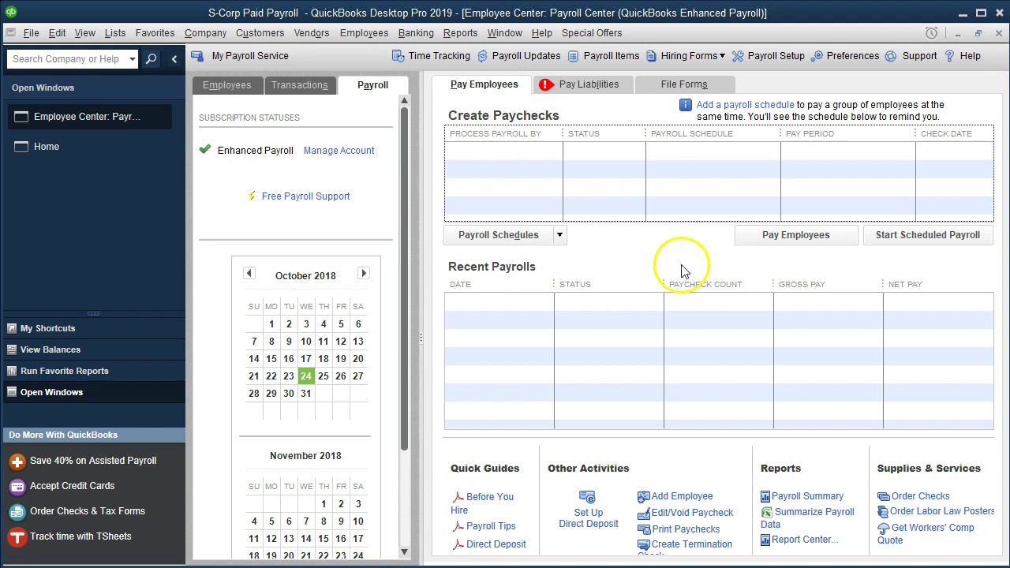
pyautogui.click(741, 241)
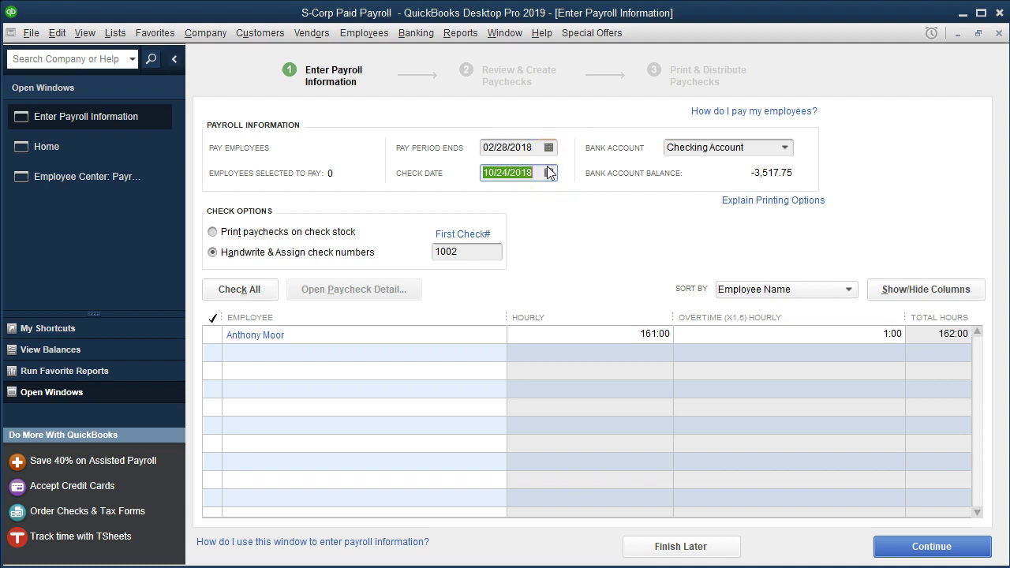
pyautogui.write('03/01/18')
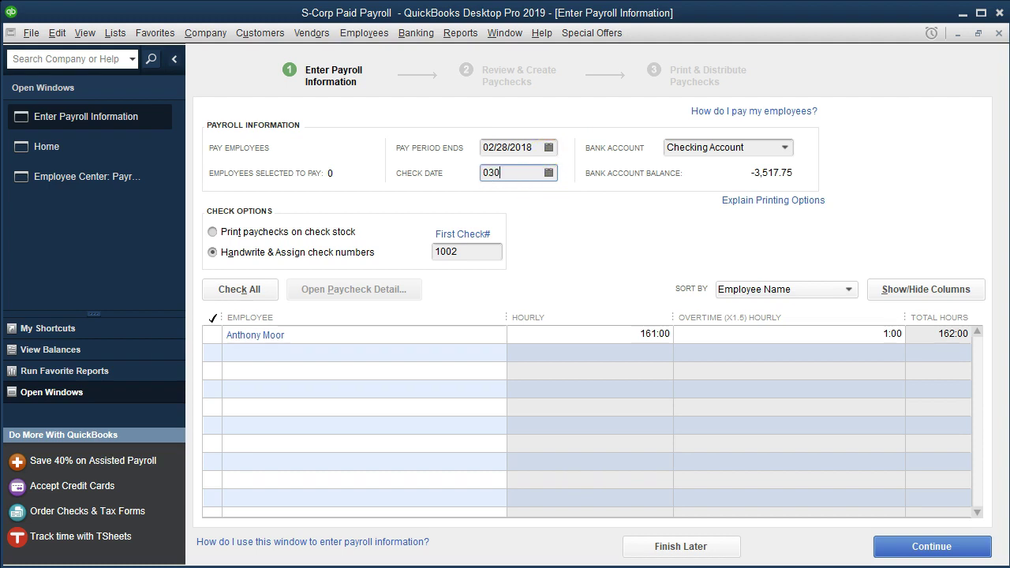
pyautogui.press('Tab')
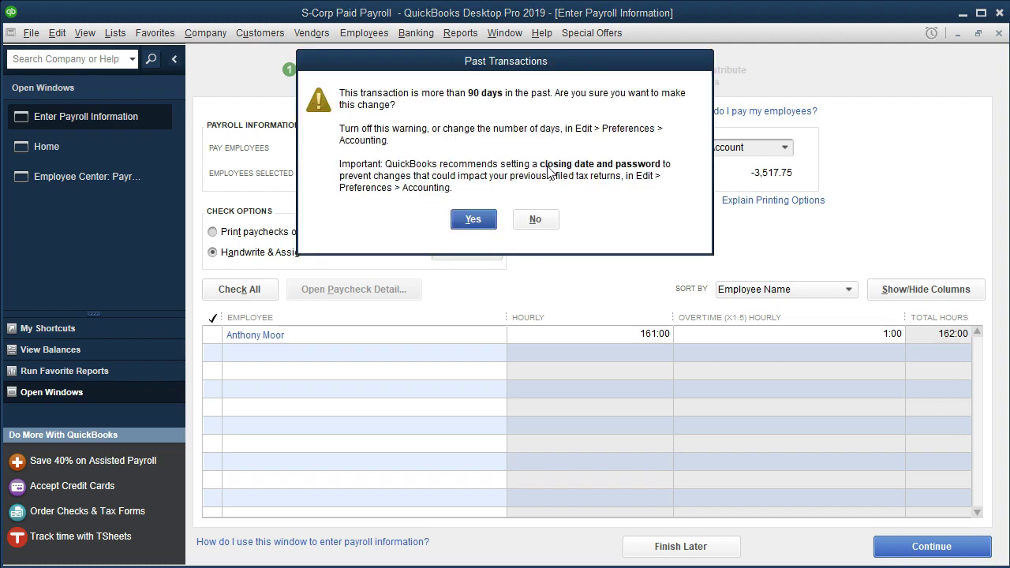
pyautogui.click(473, 219)
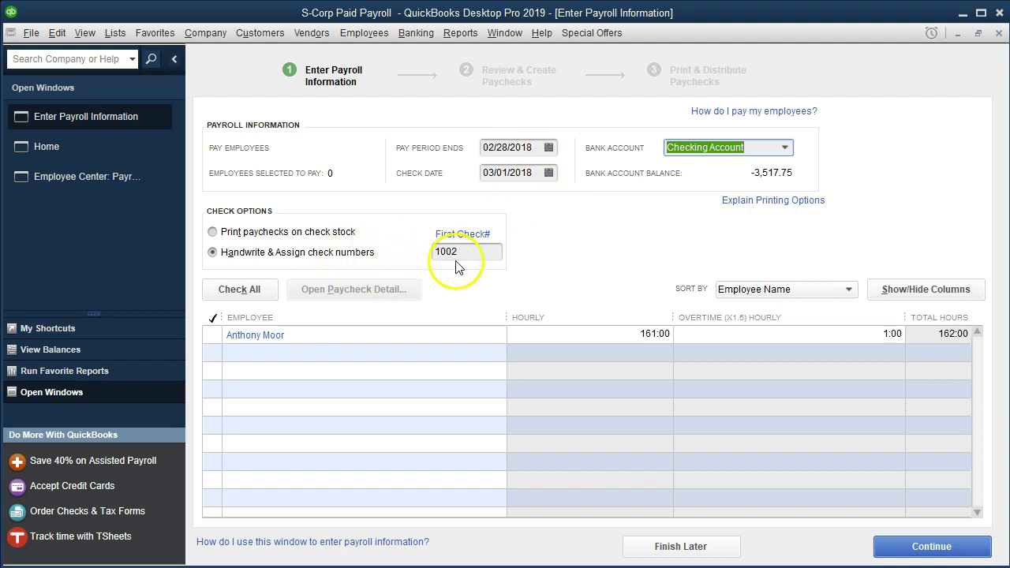
pyautogui.click(212, 335)
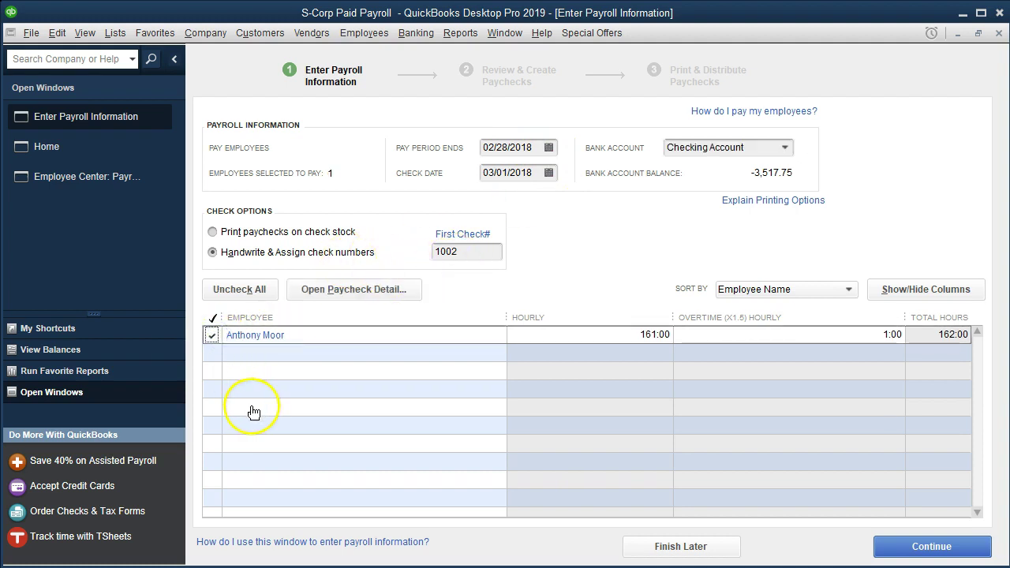
pyautogui.click(245, 345)
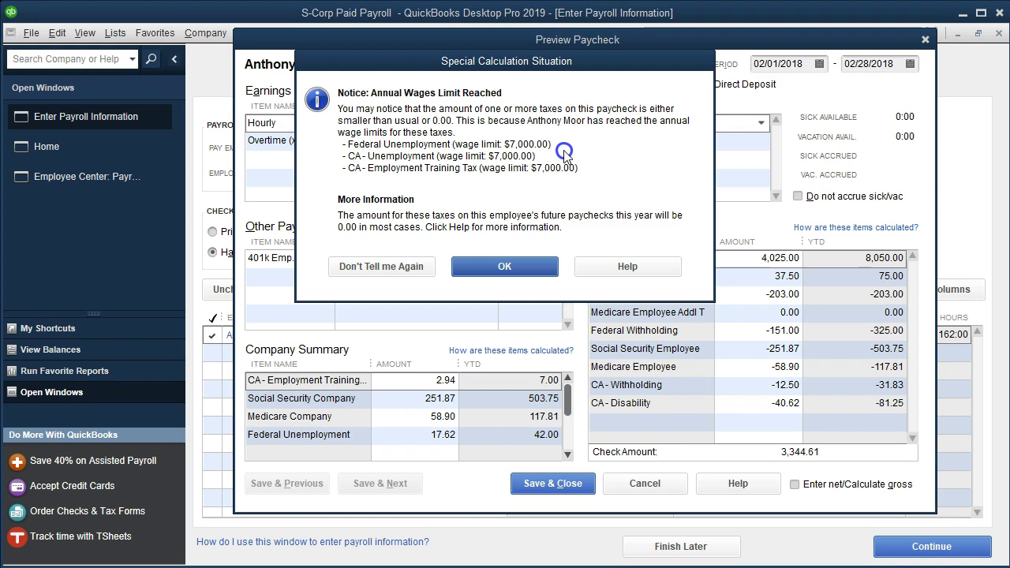
# - Dismiss the wage limit notice and review hourly, overtime, 401k Emp. and federal withholding amounts
pyautogui.click(505, 267)
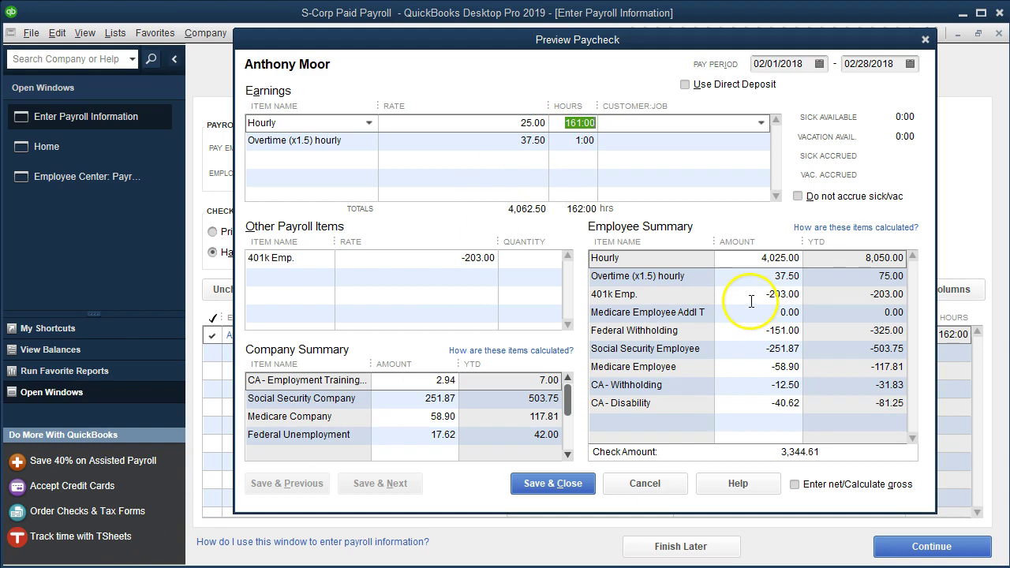
pyautogui.click(751, 257)
pyautogui.click(760, 275)
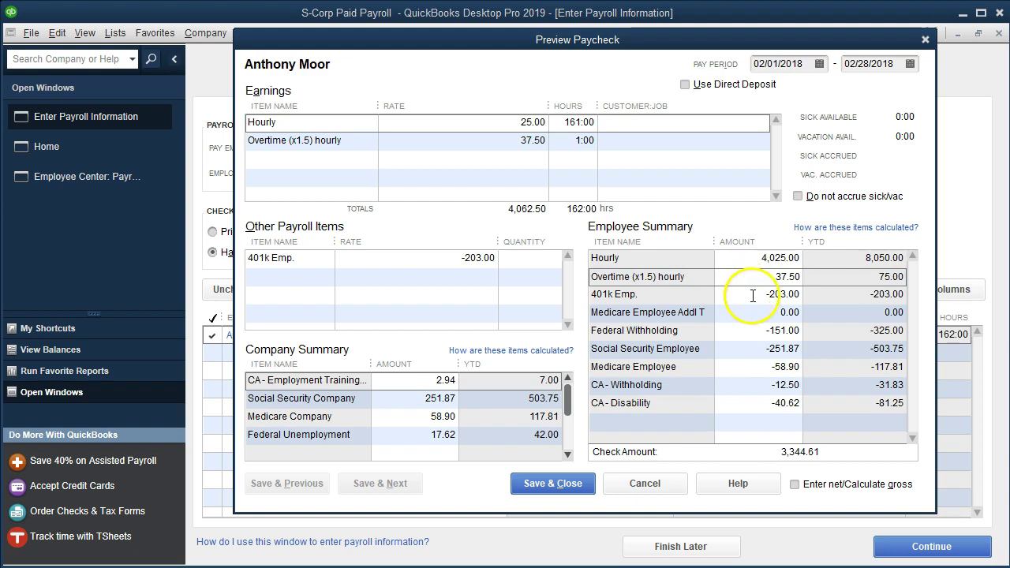
pyautogui.click(752, 295)
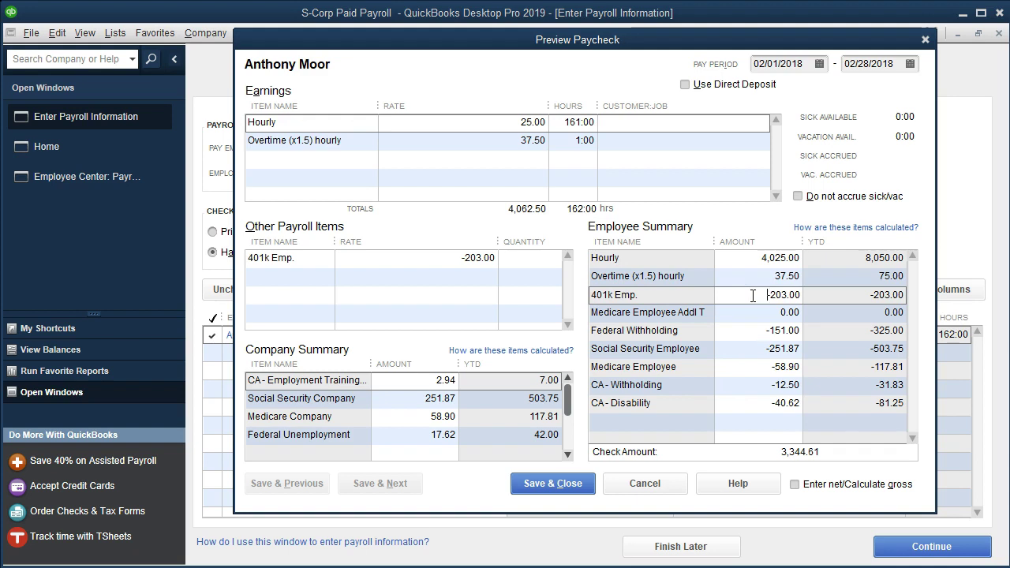
pyautogui.click(432, 258)
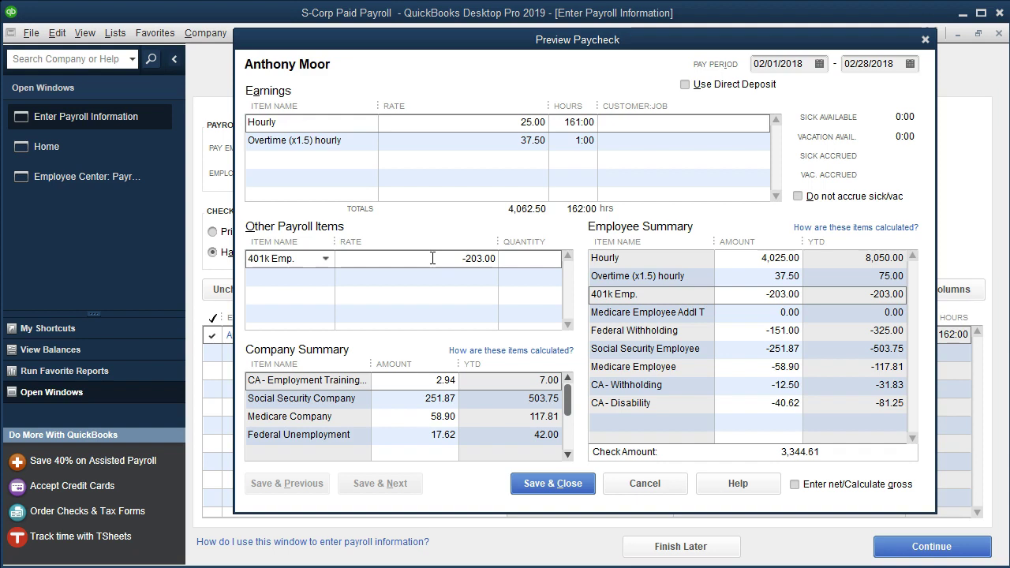
pyautogui.click(762, 331)
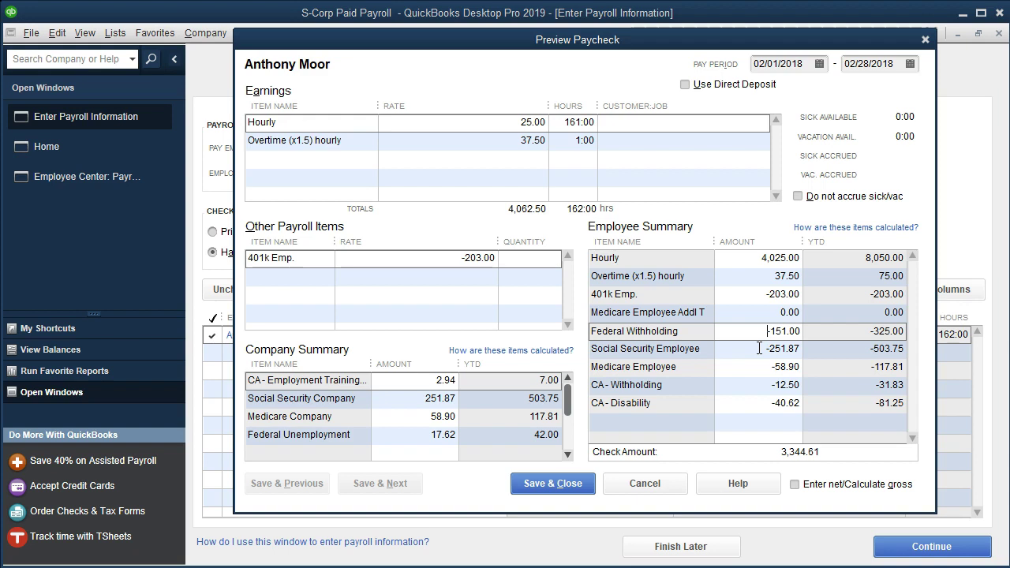
# - Review Social Security, Medicare, CA withholding, CA disability and CA employment training amounts
pyautogui.click(756, 341)
pyautogui.click(747, 349)
pyautogui.click(751, 369)
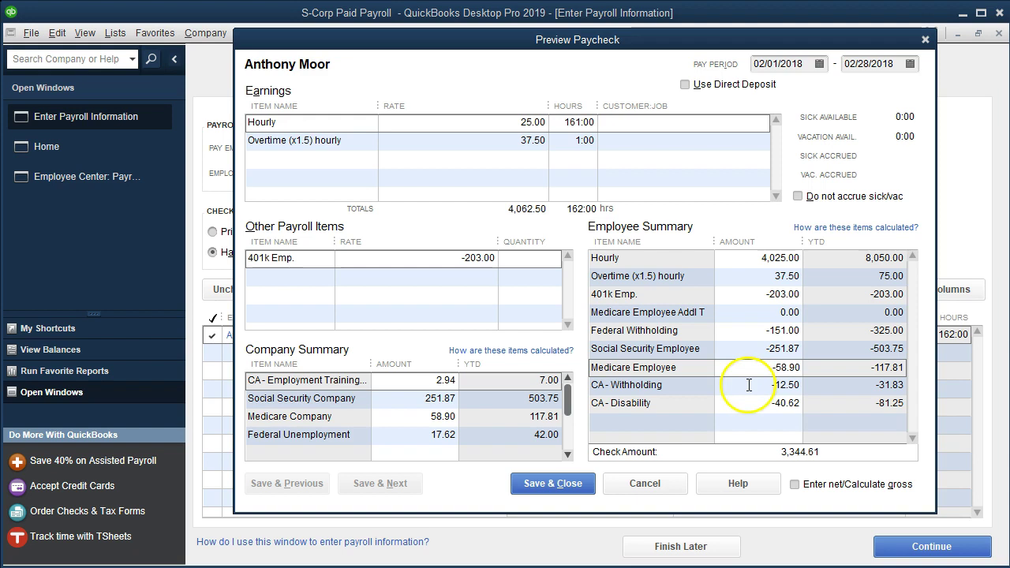
pyautogui.click(750, 386)
pyautogui.click(749, 404)
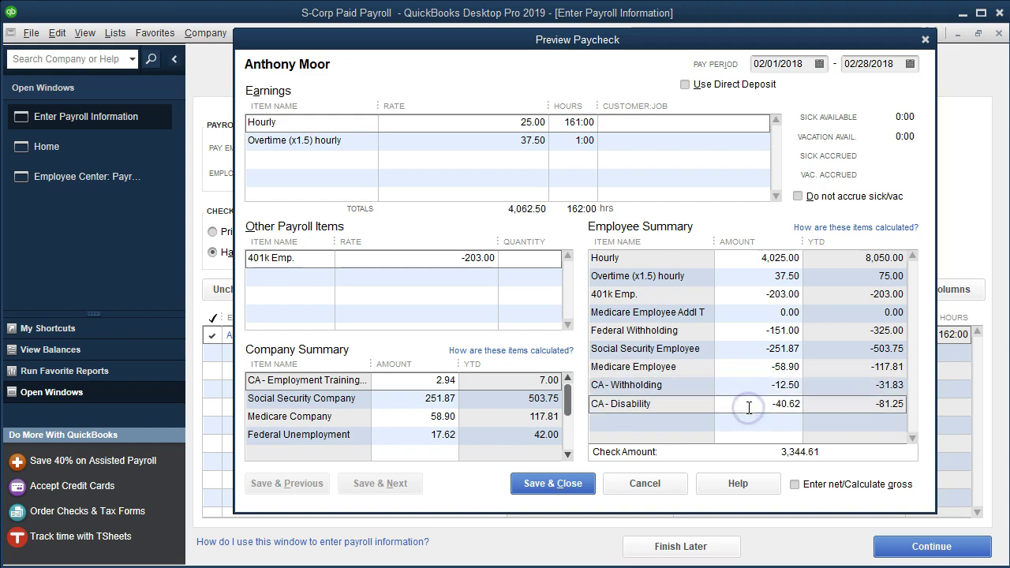
pyautogui.click(418, 382)
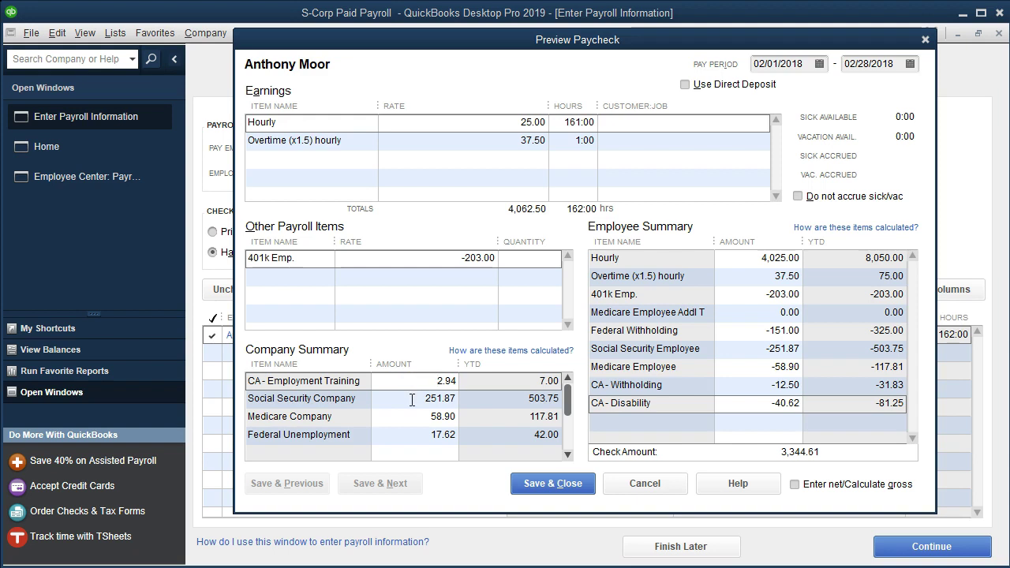
# - Check the company Social Security, Medicare and Federal Unemployment rows, then cancel the preview
pyautogui.click(412, 400)
pyautogui.click(414, 416)
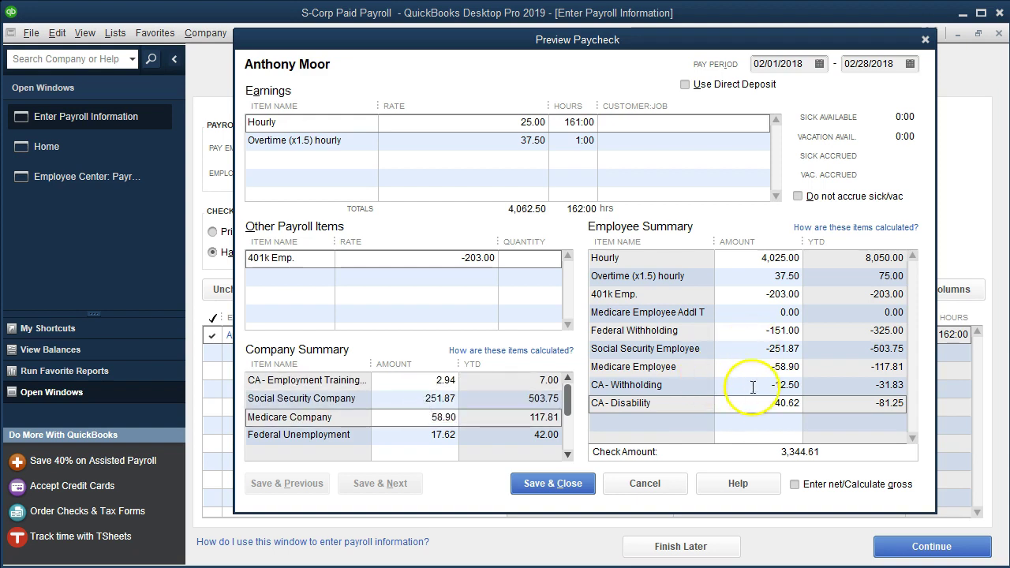
pyautogui.click(394, 435)
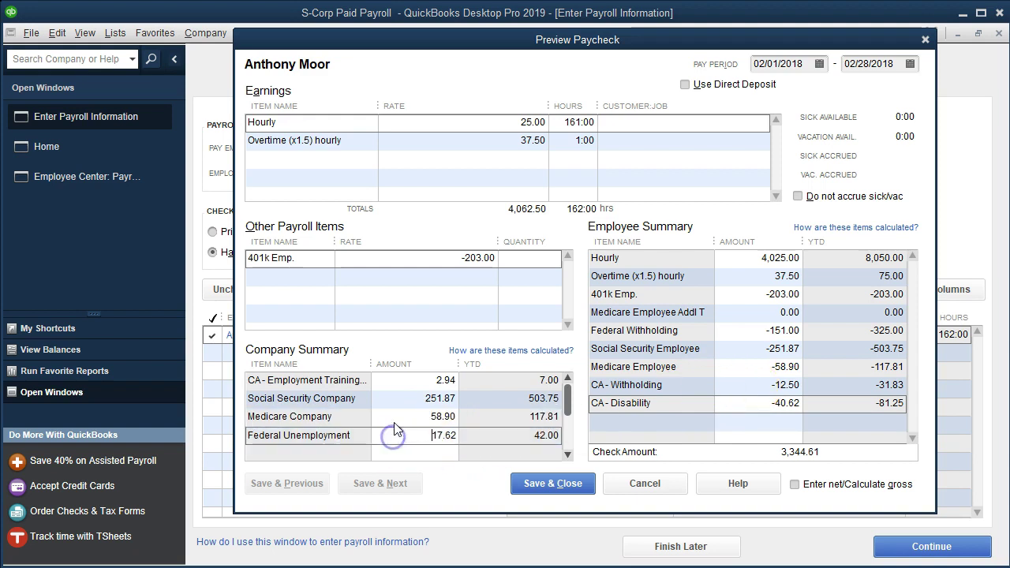
pyautogui.scroll(-1, 395, 430)
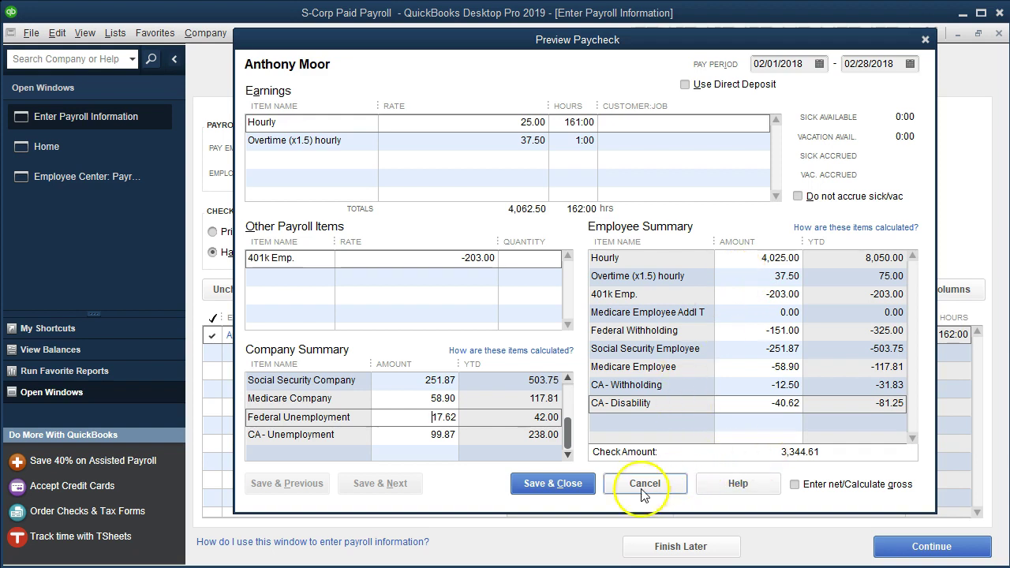
pyautogui.click(586, 484)
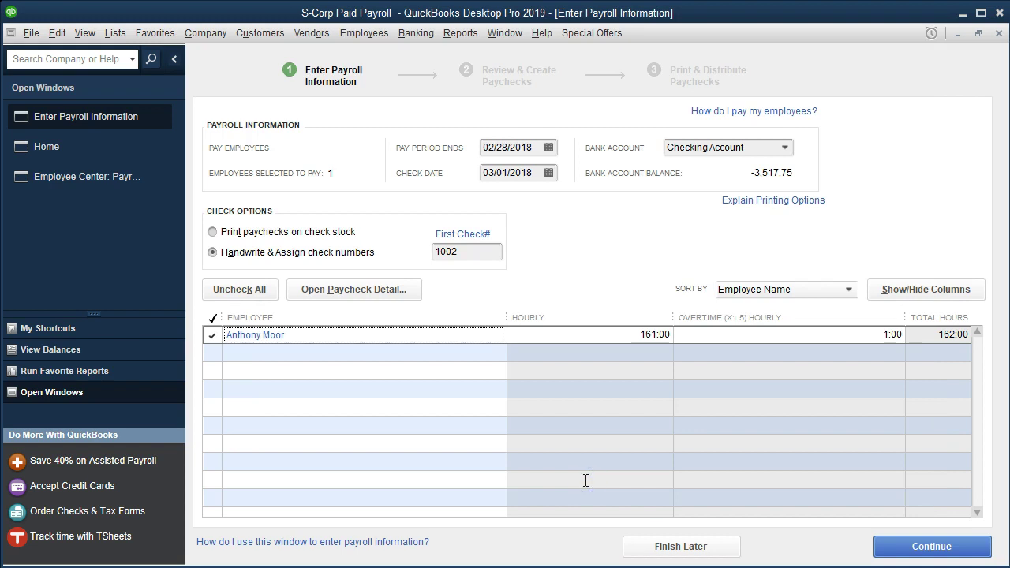
pyautogui.click(882, 556)
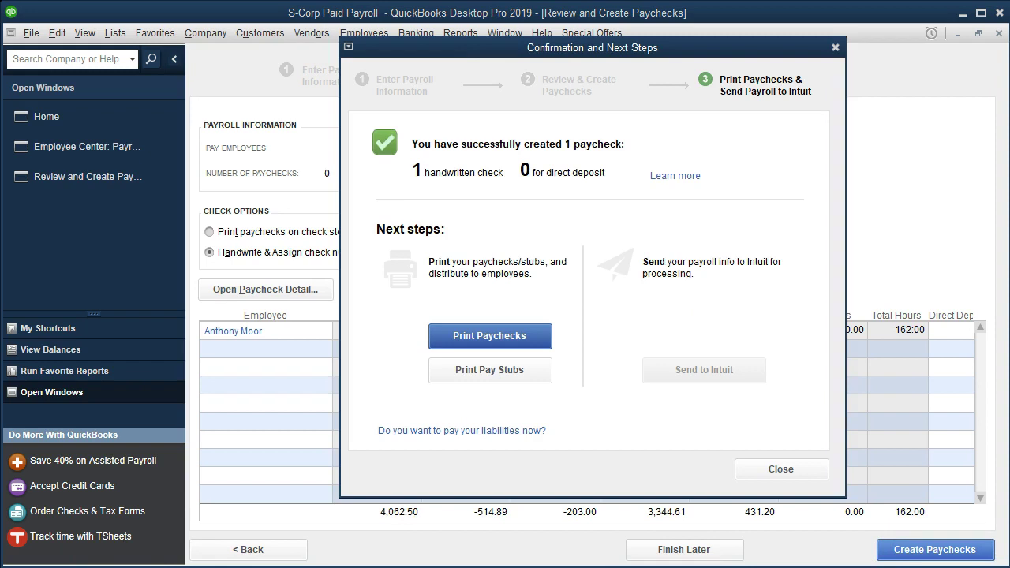
pyautogui.click(479, 373)
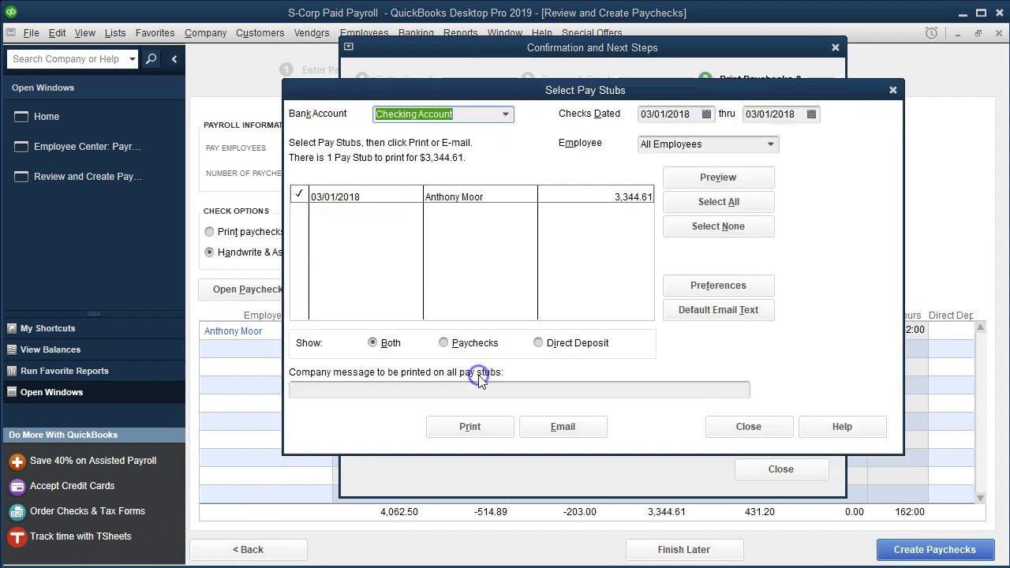
pyautogui.click(717, 179)
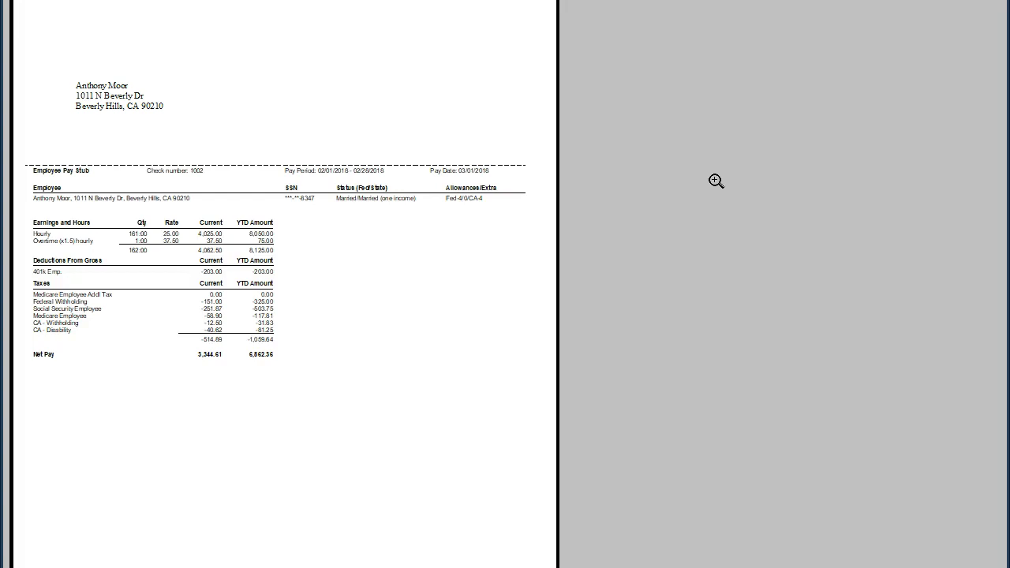
pyautogui.click(326, 313)
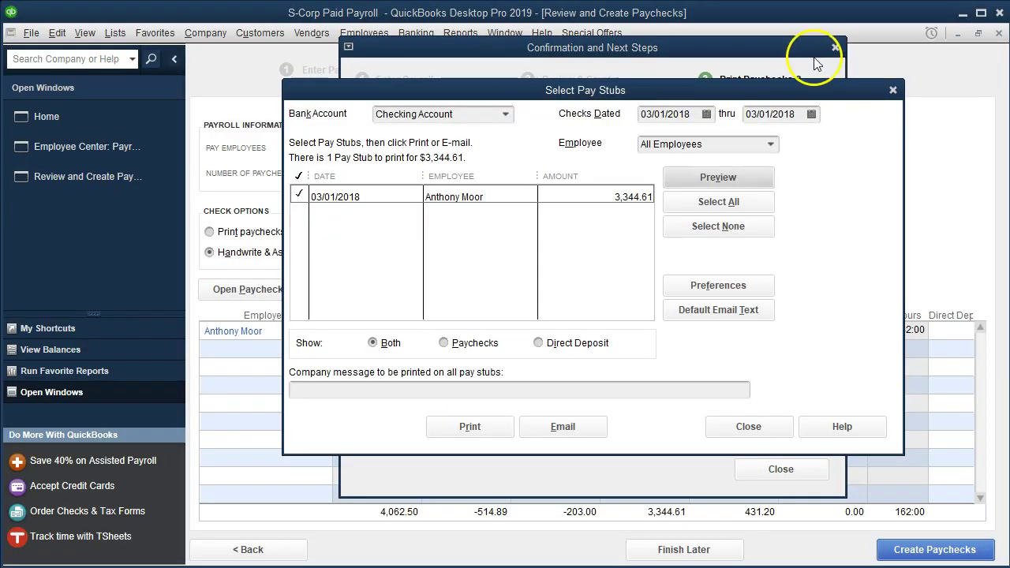
# - Close the Select Pay Stubs, paycheck confirmation and Payroll Center windows
pyautogui.click(890, 89)
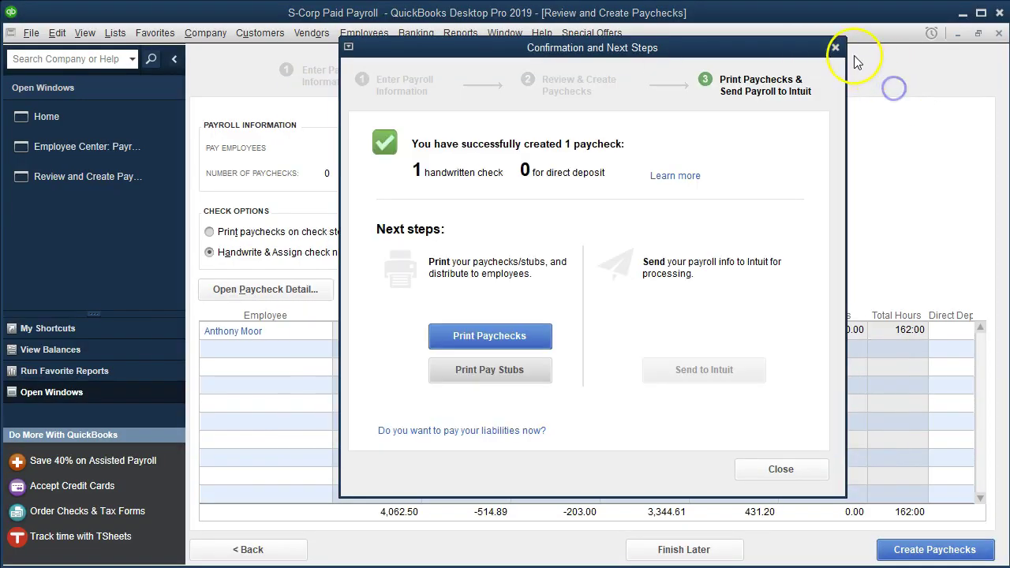
pyautogui.click(835, 47)
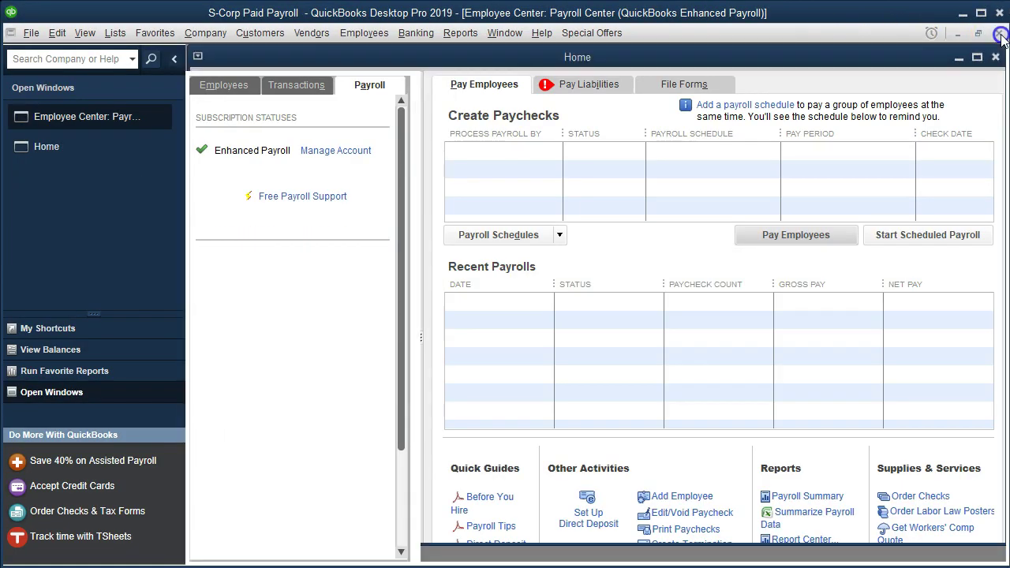
pyautogui.click(998, 33)
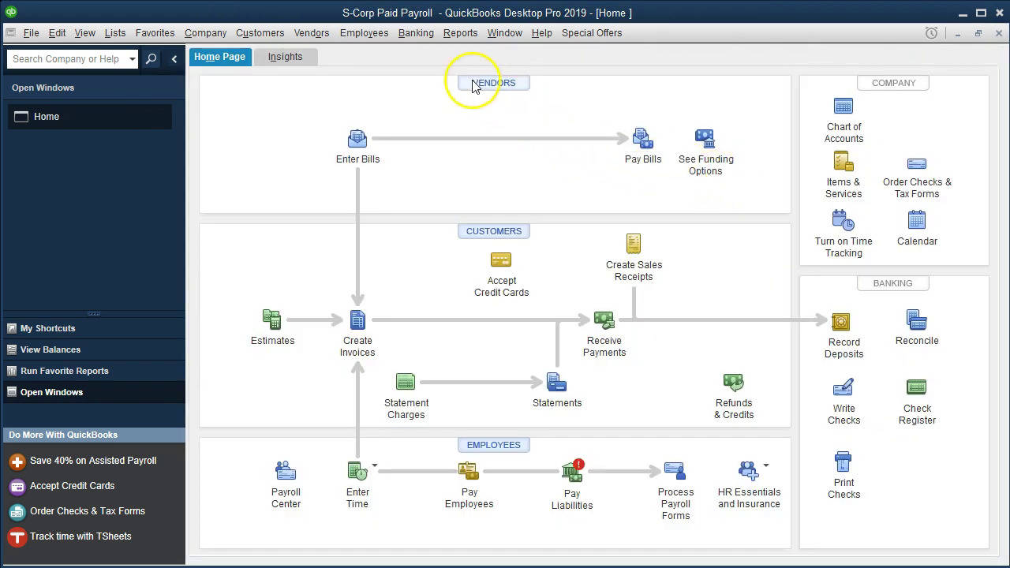
# - Open the Checking Account register through Banking > Use Register
pyautogui.click(416, 35)
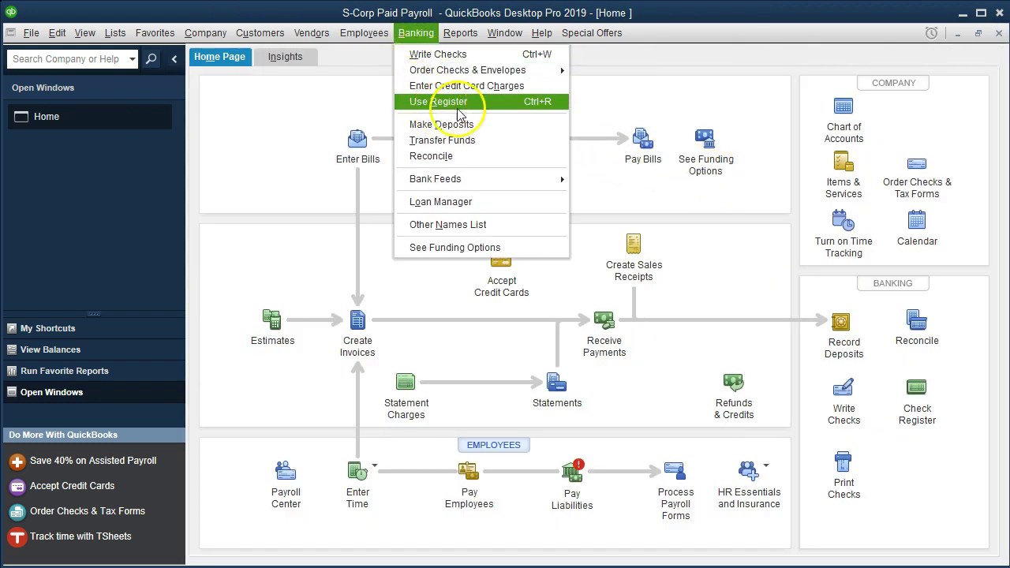
pyautogui.click(490, 108)
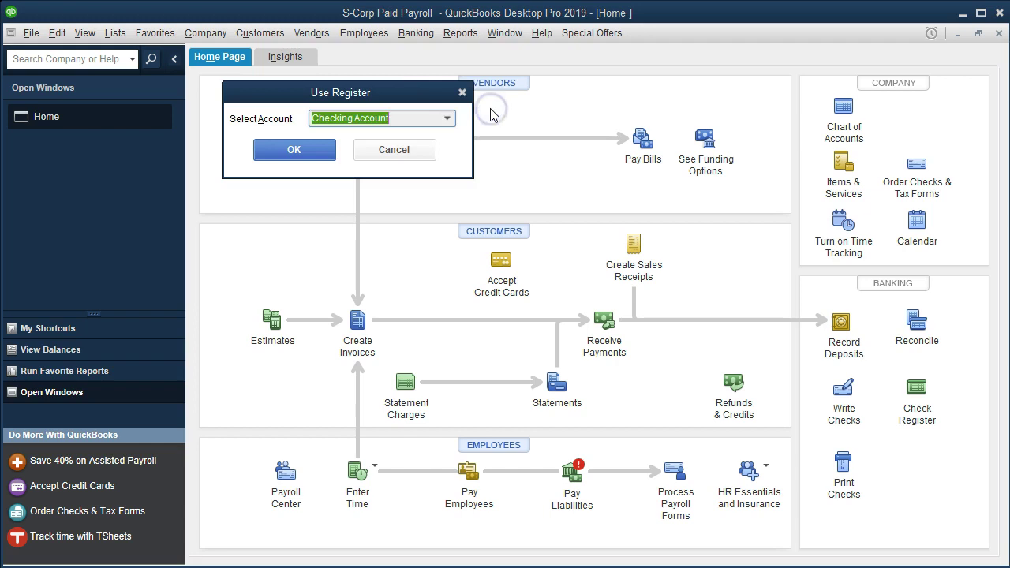
pyautogui.click(329, 152)
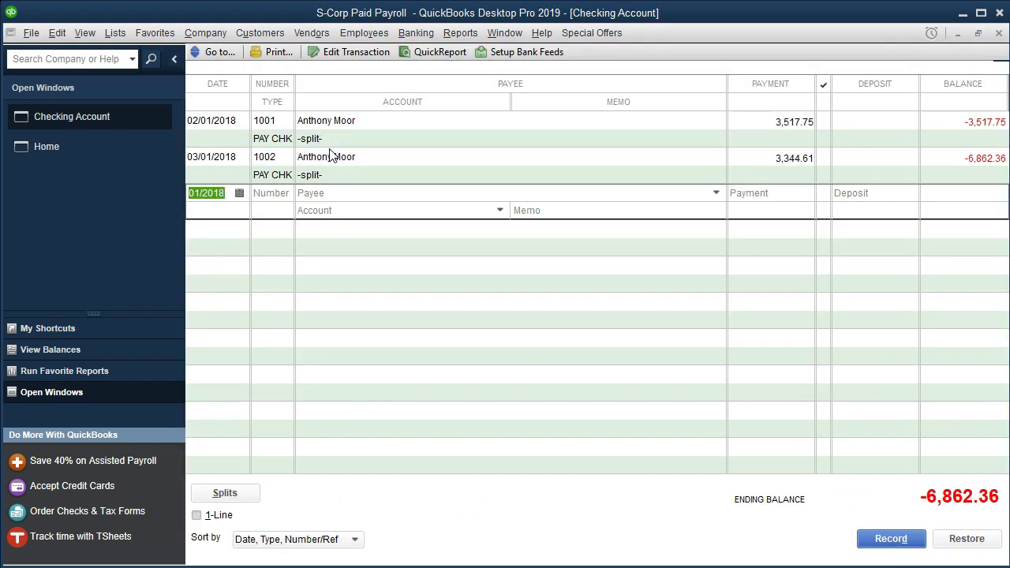
# - Open check 1002 from the register and show its Review Paycheck breakdown totalling 3,344.61
pyautogui.click(281, 141)
pyautogui.click(272, 175)
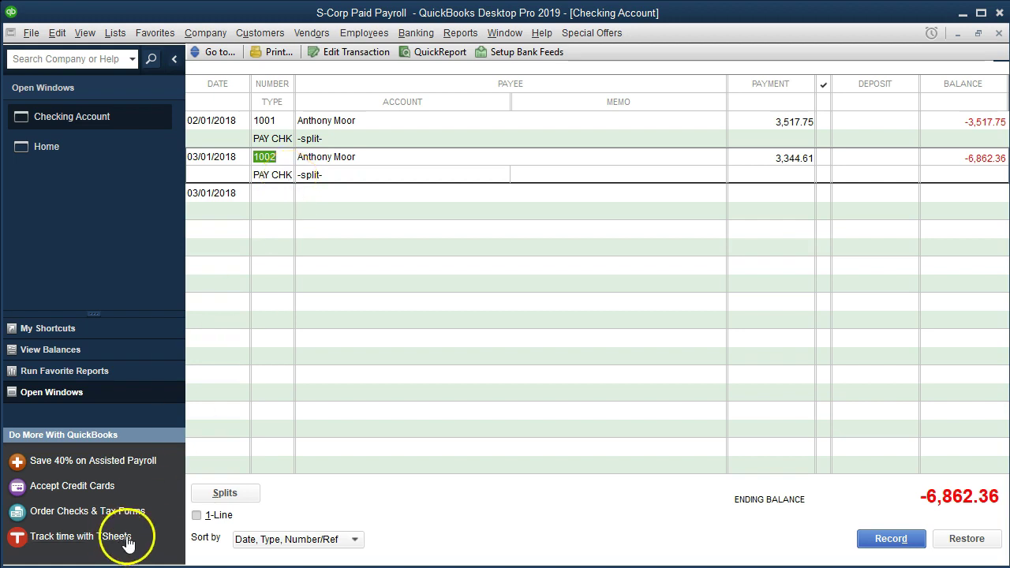
pyautogui.click(272, 175)
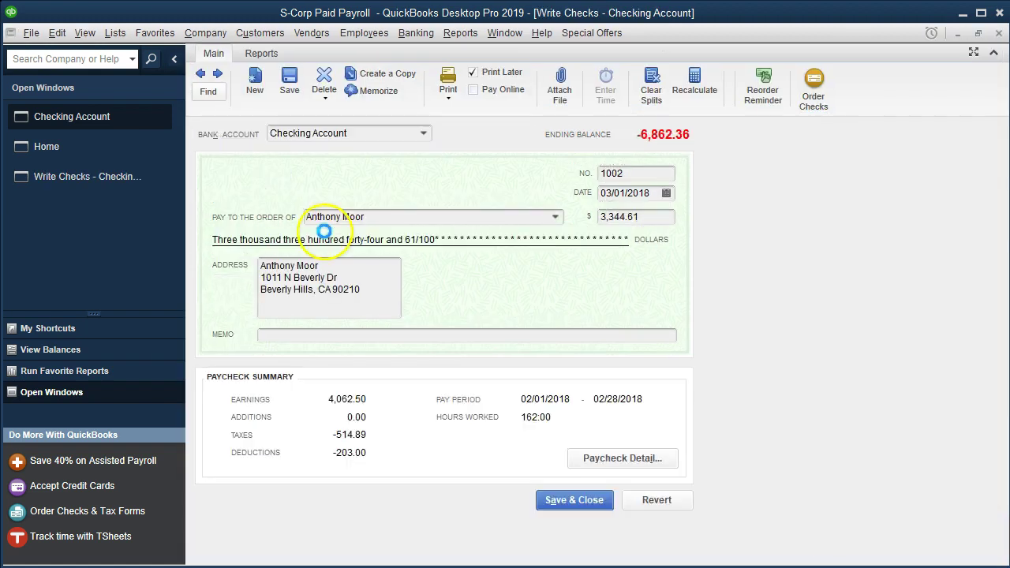
pyautogui.click(619, 458)
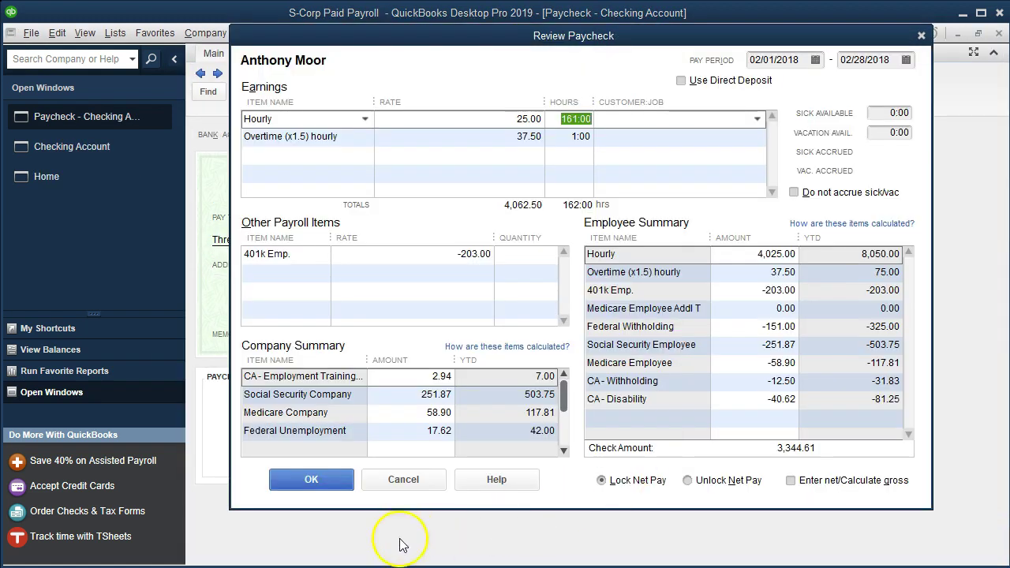